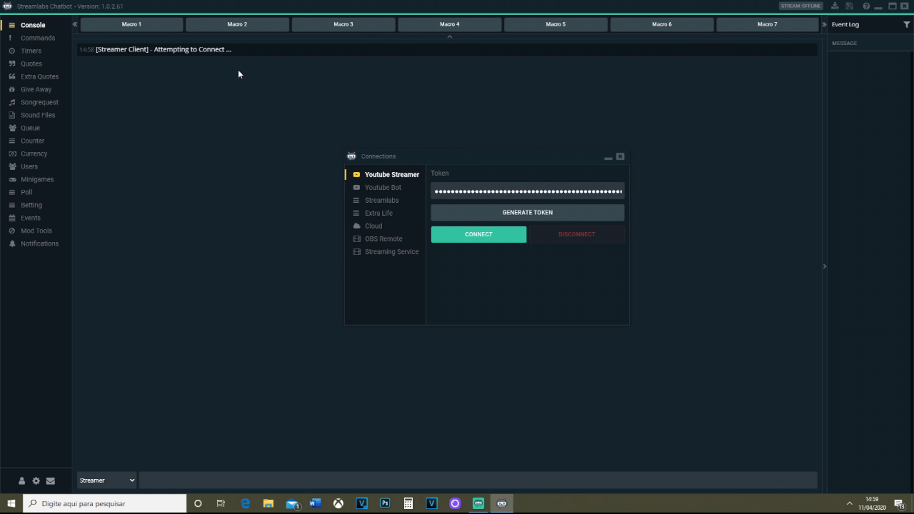
- Close the Connections window and exit Streamlabs Chatbot, confirming the exit
key("alt+F4")
key("alt+F4")
left_click(467, 265)
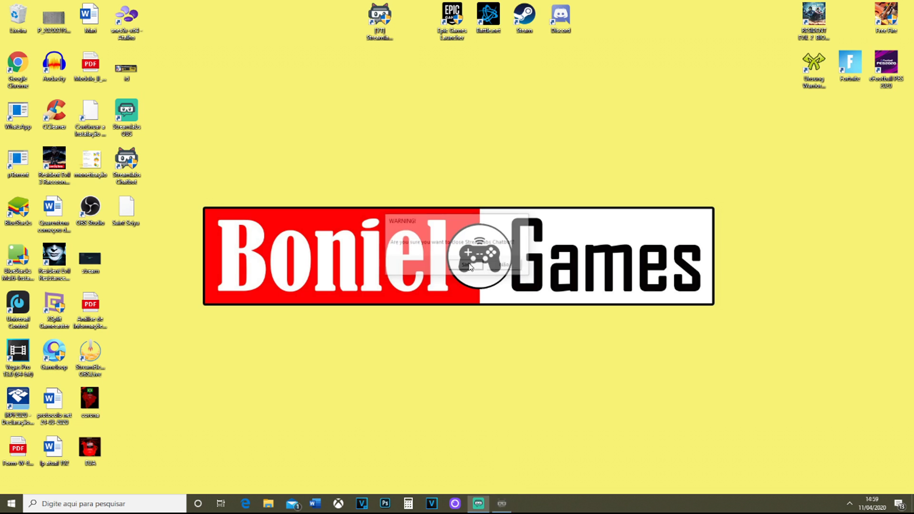
- Find Streamlabs Chatbot version 1.0.2.61 among the installed programs in Control Panel, select it, and close the list
left_click(71, 504)
left_click(274, 270)
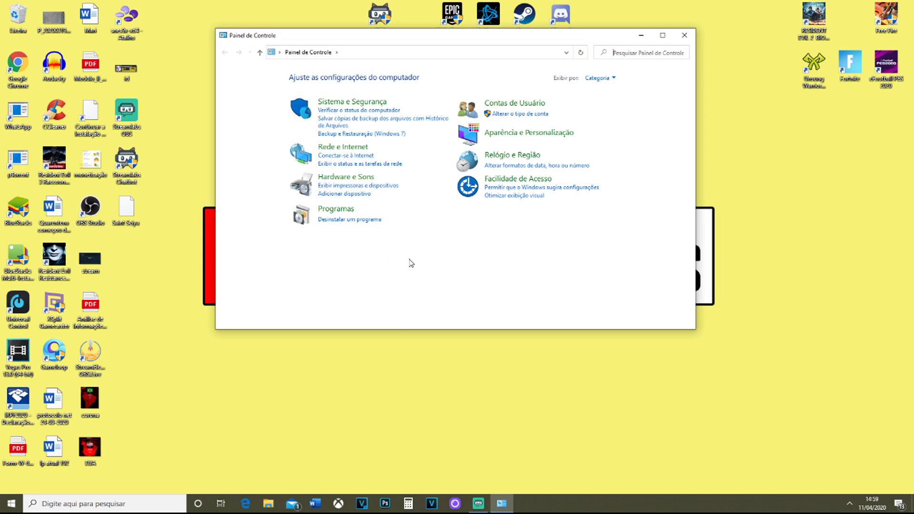
left_click(352, 225)
scroll(354, 227, "down", 10)
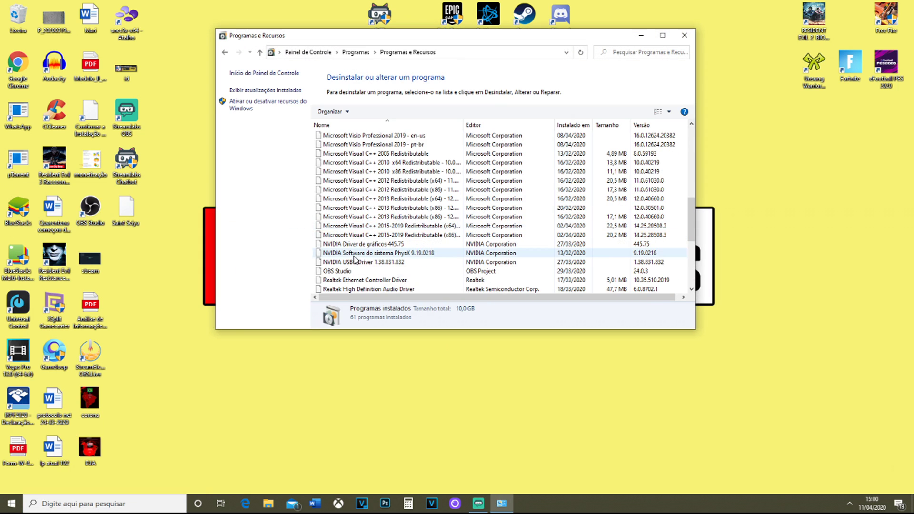
left_click(366, 189)
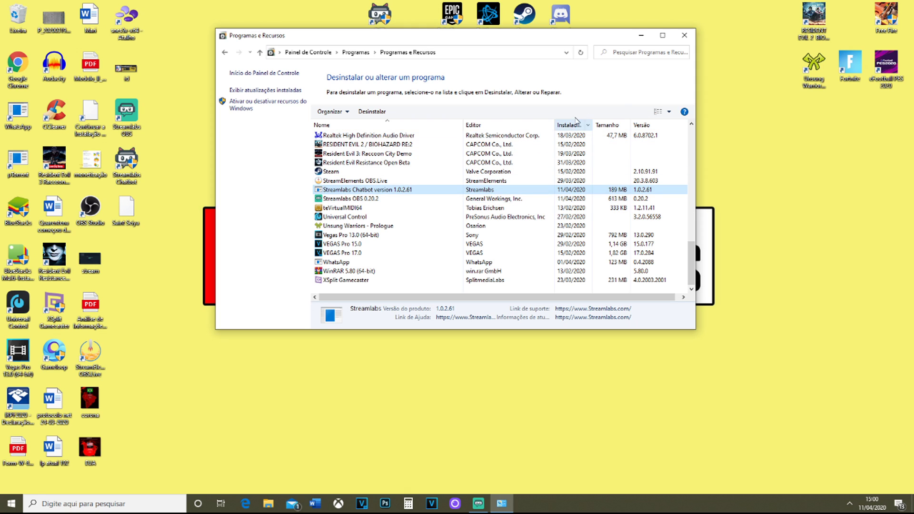
left_click(684, 35)
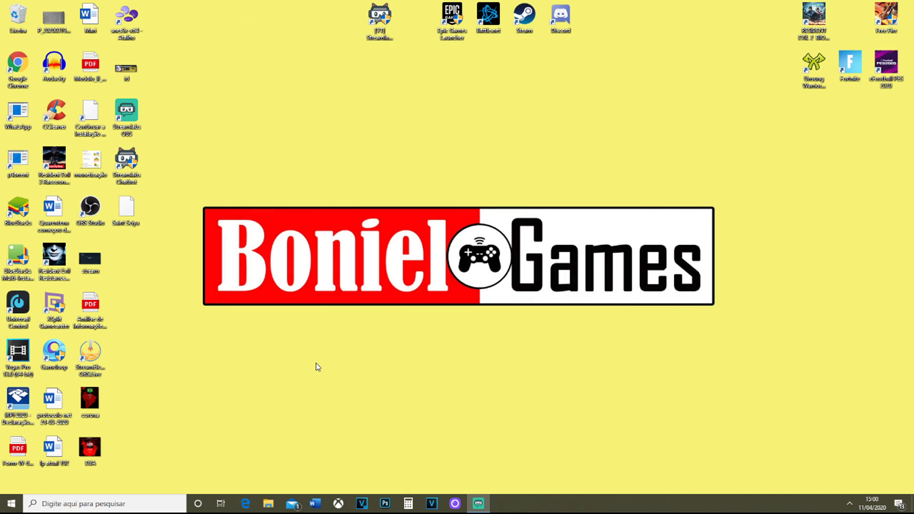
- Examine the folders, backup files and sound files in the Streamlabs\Streamlabs Chatbot folder on drive D in File Explorer
left_click(268, 503)
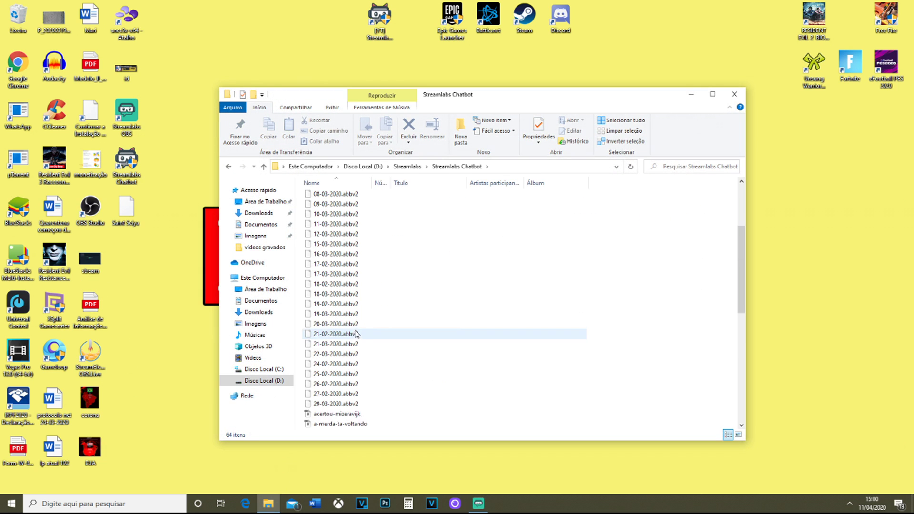
scroll(355, 333, "up", 4)
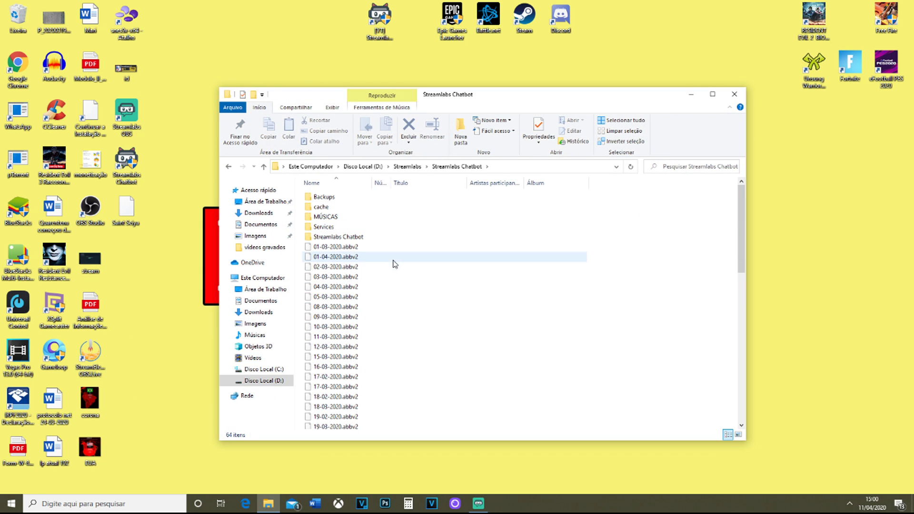
scroll(339, 347, "down", 3)
scroll(341, 349, "down", 5)
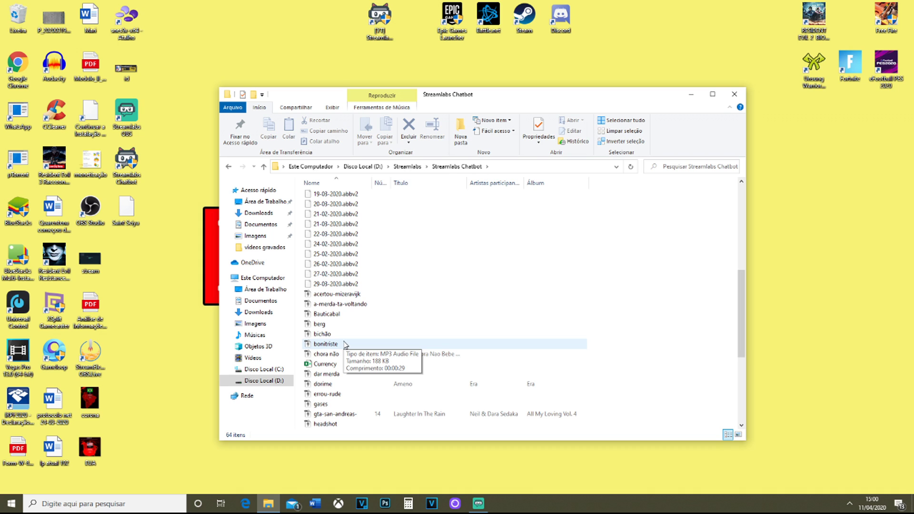
scroll(344, 344, "up", 8)
scroll(345, 345, "down", 8)
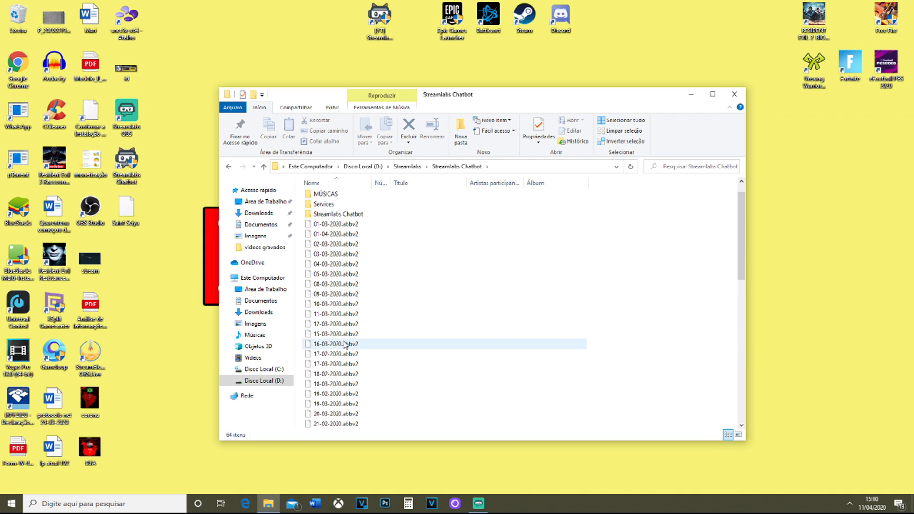
scroll(346, 346, "down", 5)
scroll(347, 343, "up", 8)
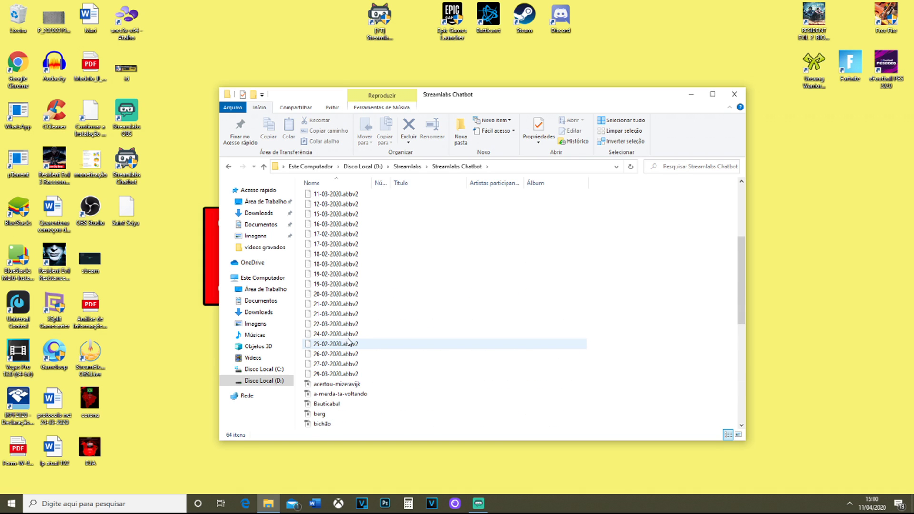
- Copy the file 27-02-2020.abbv2 from the Streamlabs Chatbot folder to the desktop
left_click(350, 365)
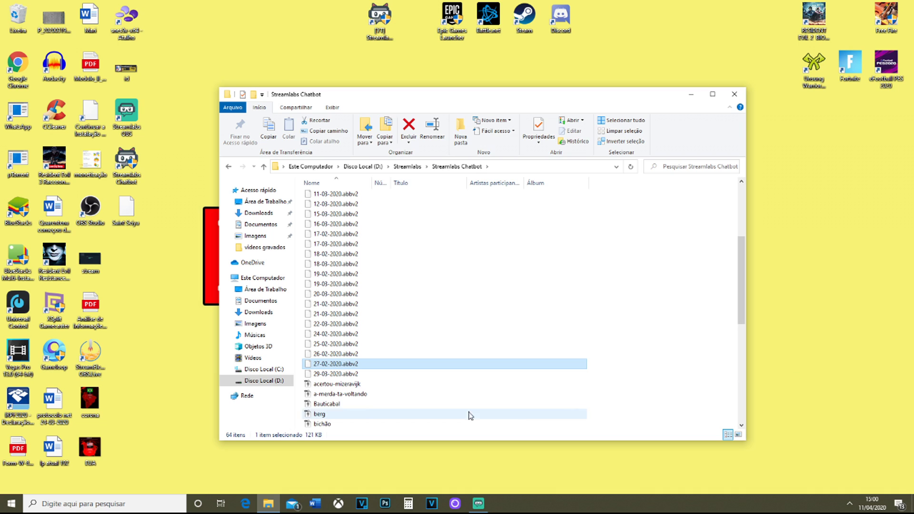
left_click_drag(347, 365, 813, 357)
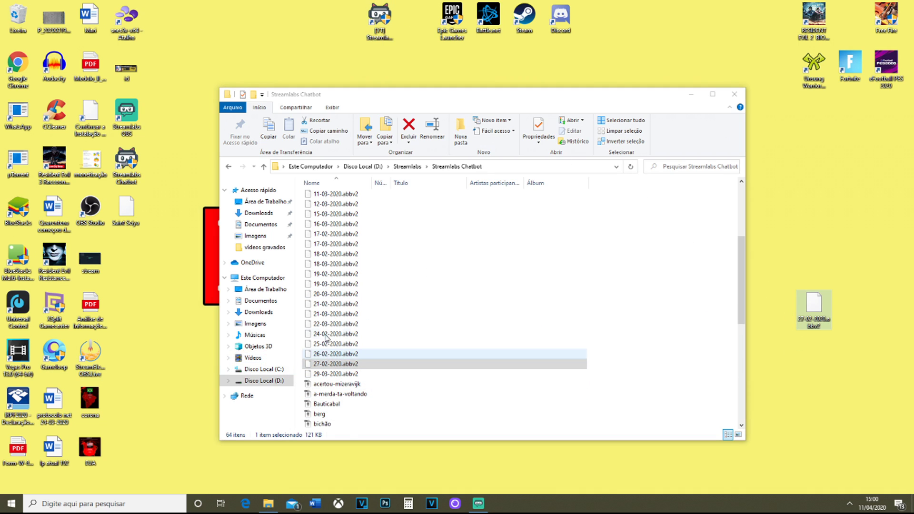
- Select everything in the Streamlabs Chatbot folder, clear the selection, and close the folder window
scroll(327, 339, "up", 5)
left_click(318, 197)
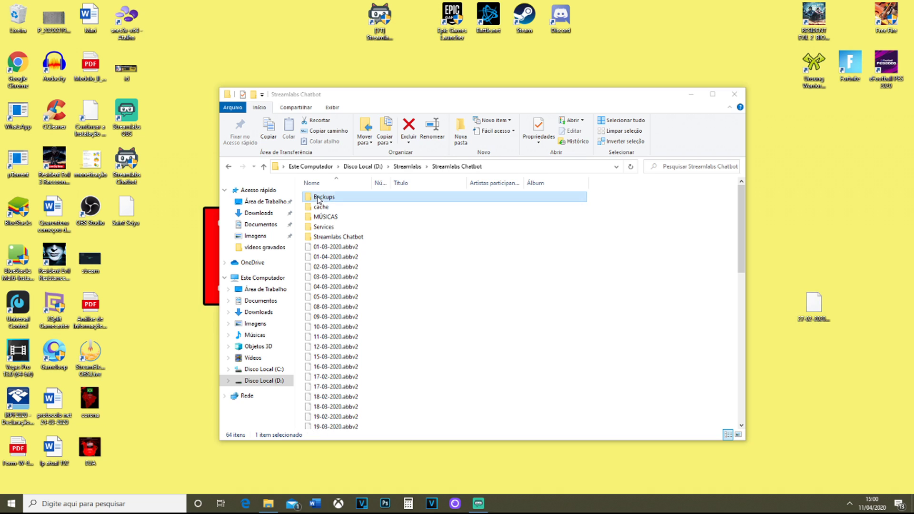
key("ctrl+a")
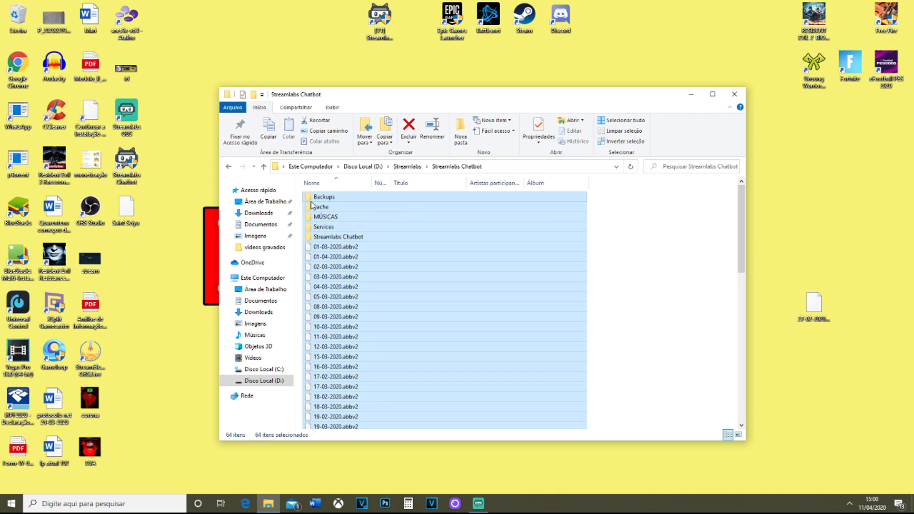
left_click(662, 270)
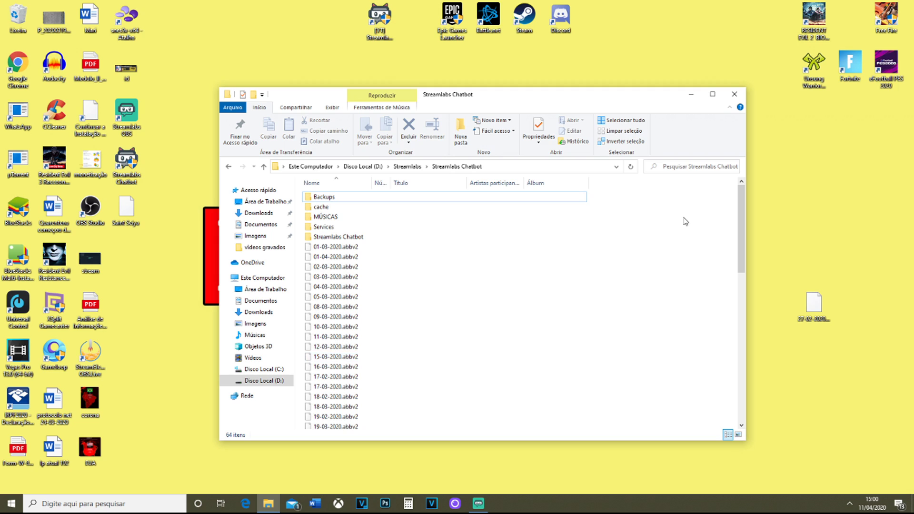
left_click(736, 99)
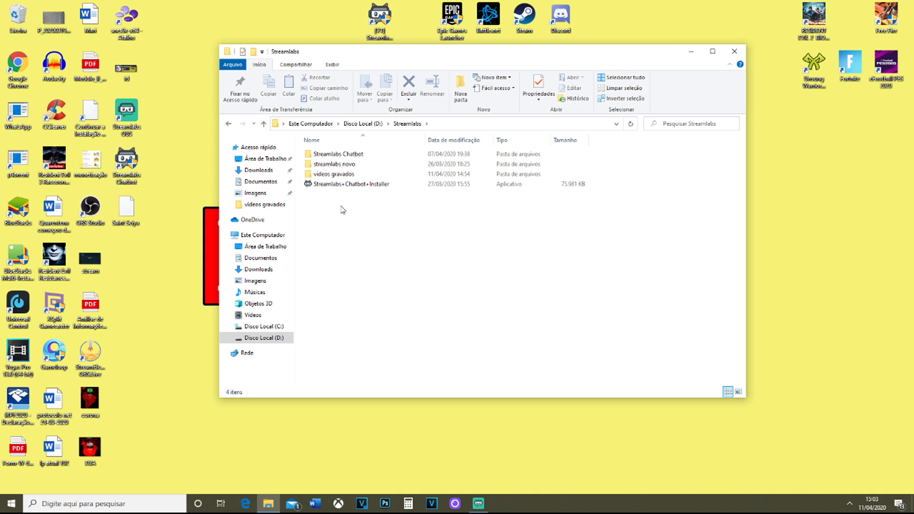
- Run Streamlabs+Chatbot+Installer up to the destination page, copy the default install path, and exit setup without installing
double_click(334, 184)
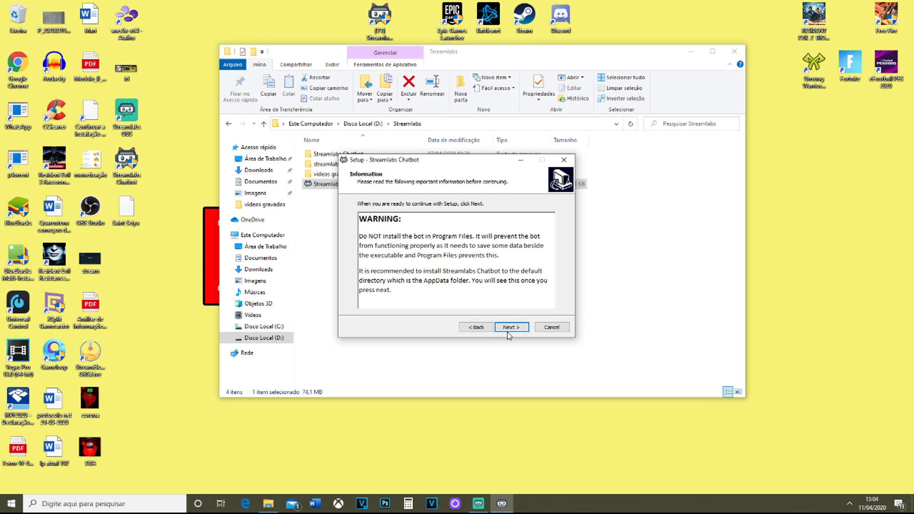
left_click(508, 328)
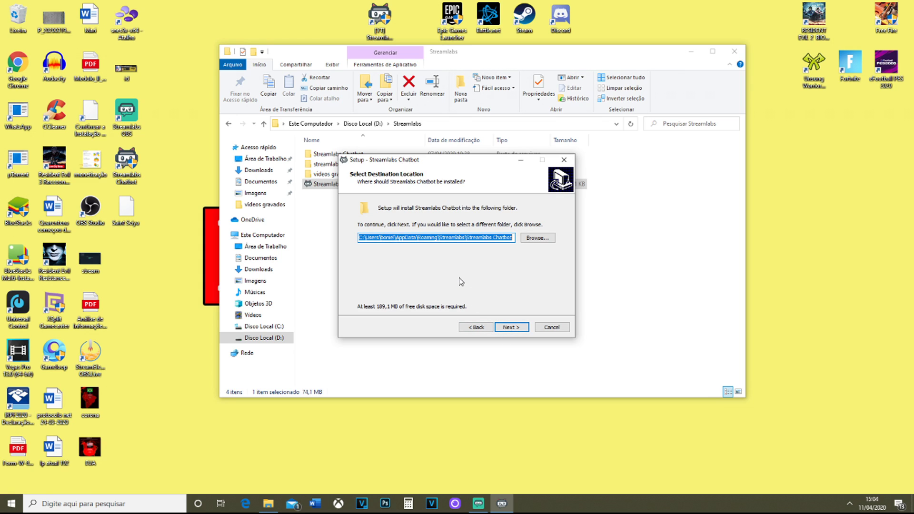
right_click(423, 240)
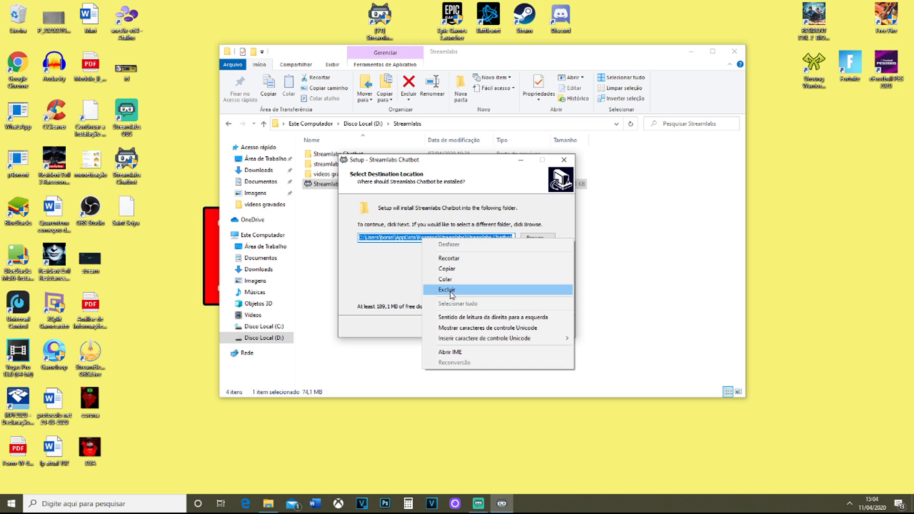
left_click(459, 269)
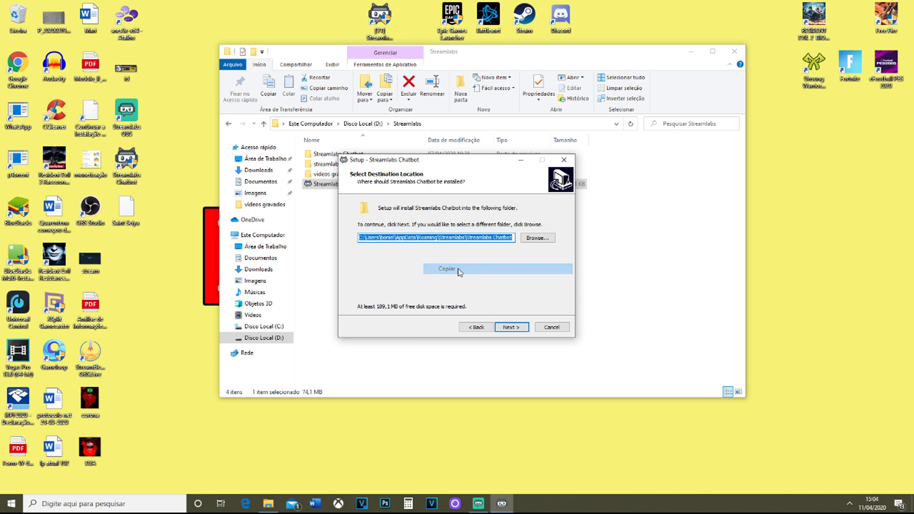
left_click(550, 327)
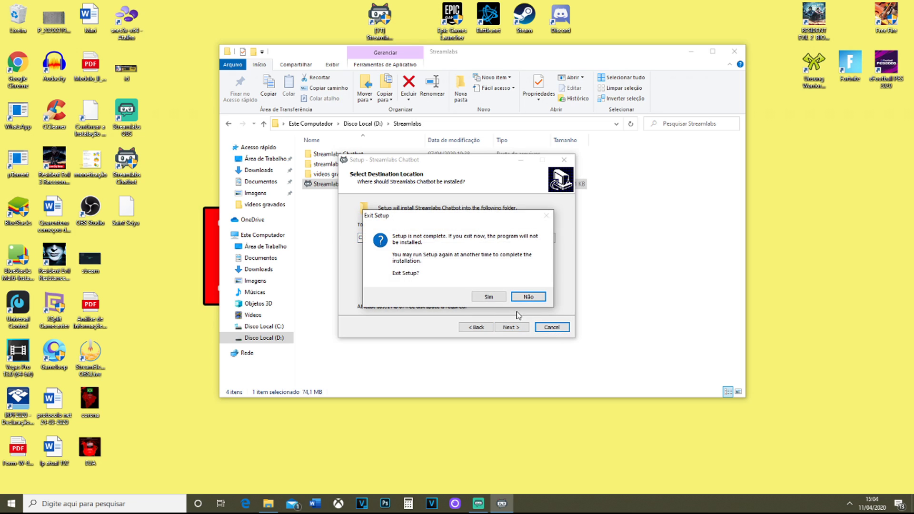
left_click(526, 296)
- Open the copied install path ending in AppData\Roaming\Streamlabs\Streamlabs Chatbot in the File Explorer window
left_click(431, 124)
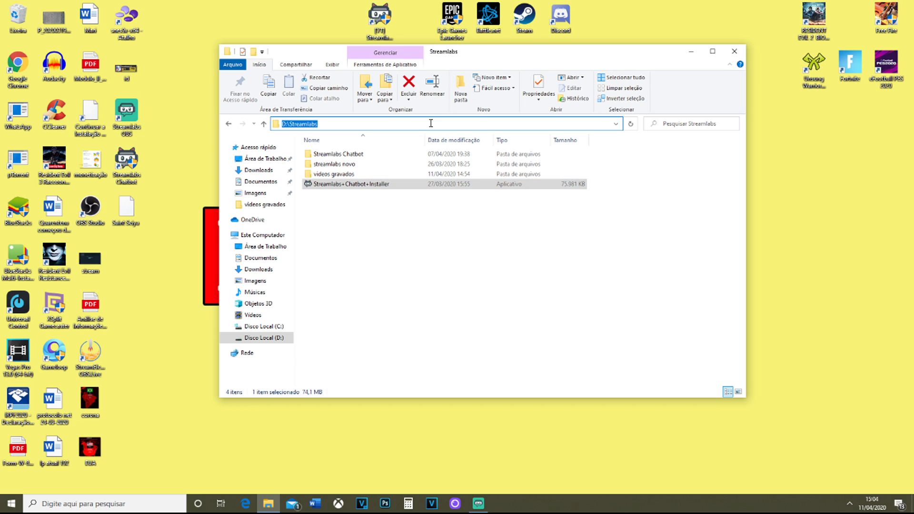
type("C:\\Users\\bonie\\AppData\\Roaming\\Streamlabs\\Streamlabs Chatbot")
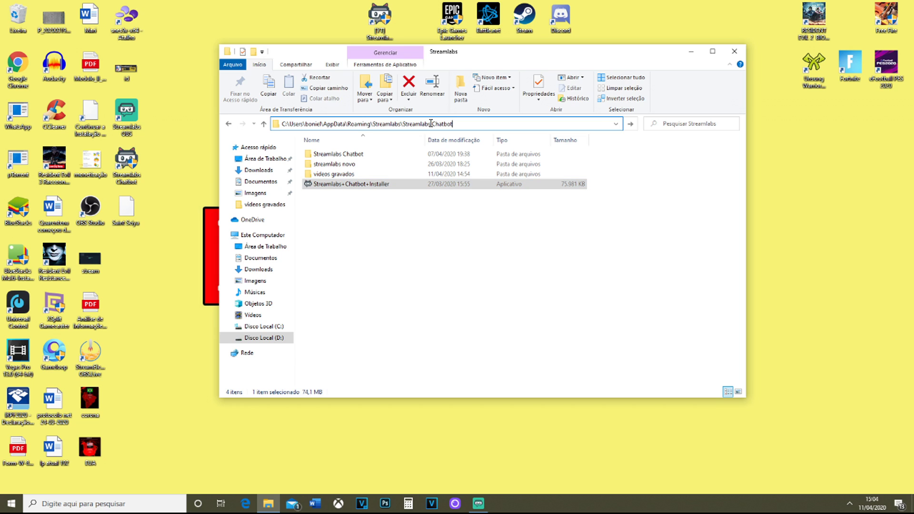
key("Return")
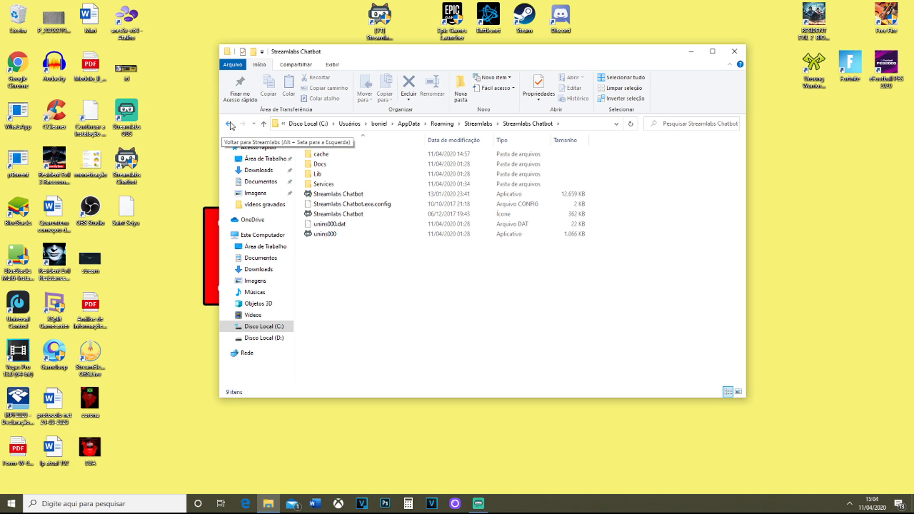
- Look through the parent folders Streamlabs, Roaming and AppData to see where the chatbot is stored, and close the window
left_click(262, 125)
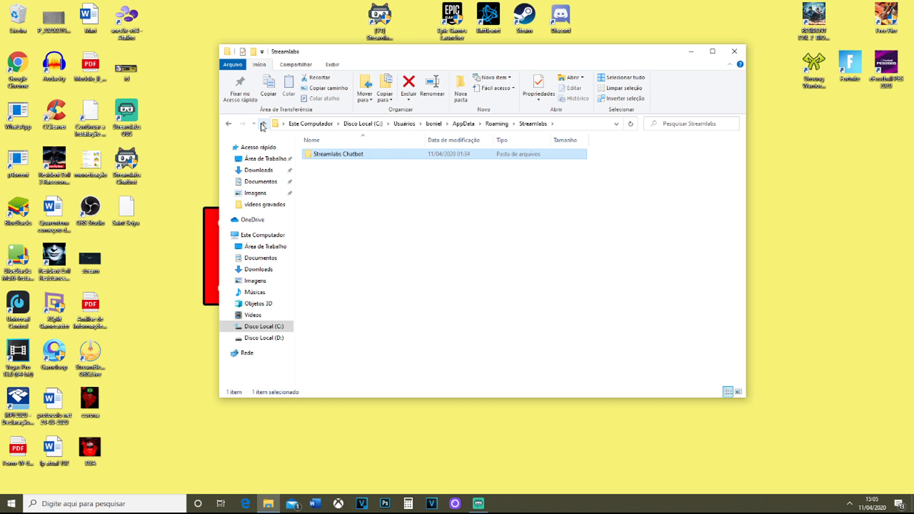
left_click(262, 124)
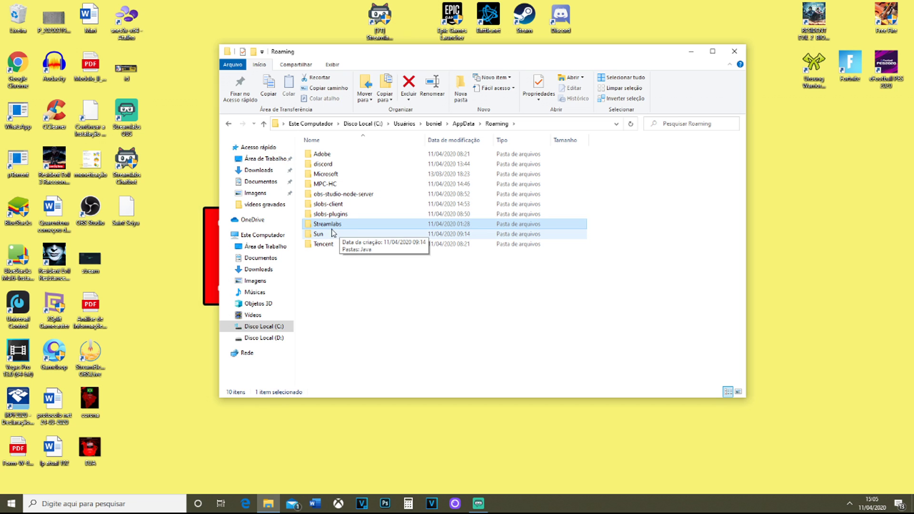
left_click(262, 124)
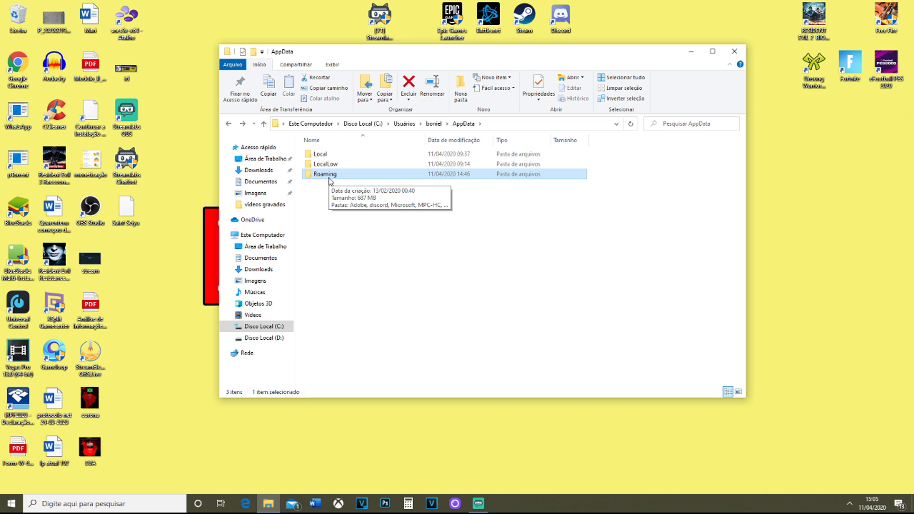
double_click(325, 175)
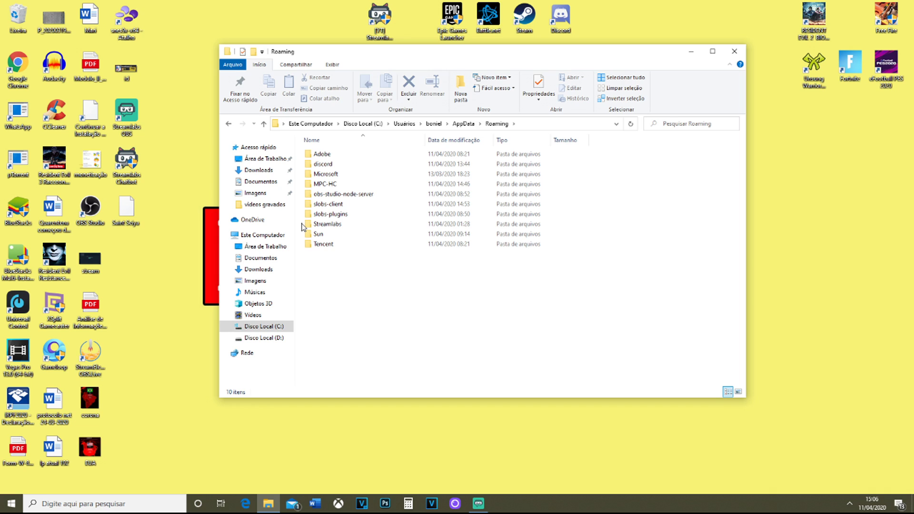
left_click(264, 127)
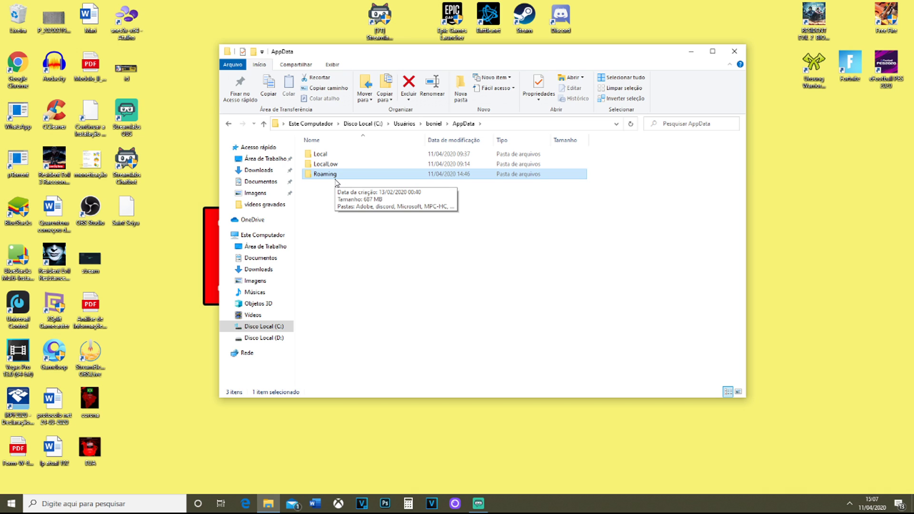
left_click(734, 51)
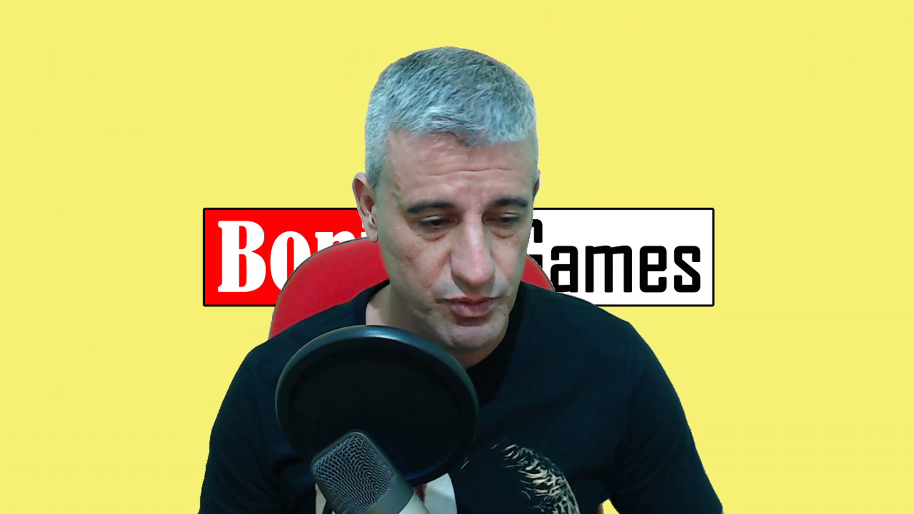
- Go through Control Panel's Segurança e Manutenção to the Windows recovery settings and start Restaurar o PC
left_click(119, 505)
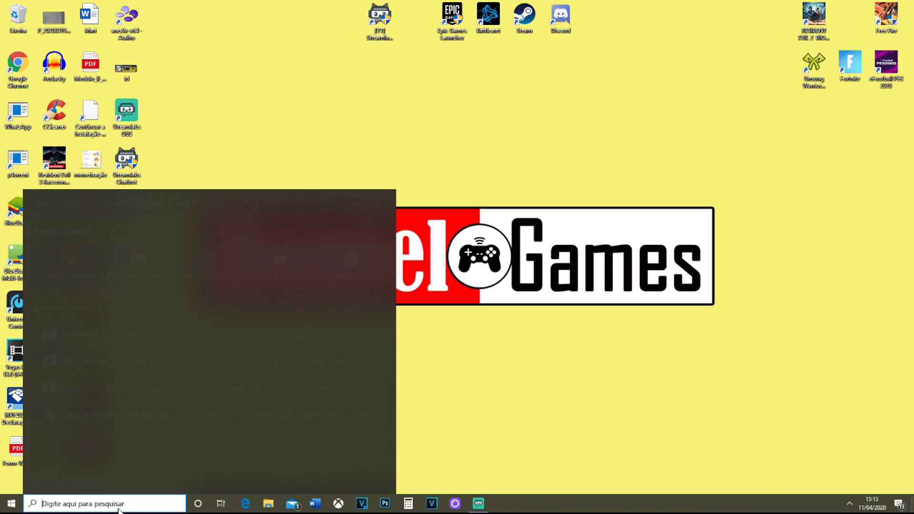
left_click(281, 259)
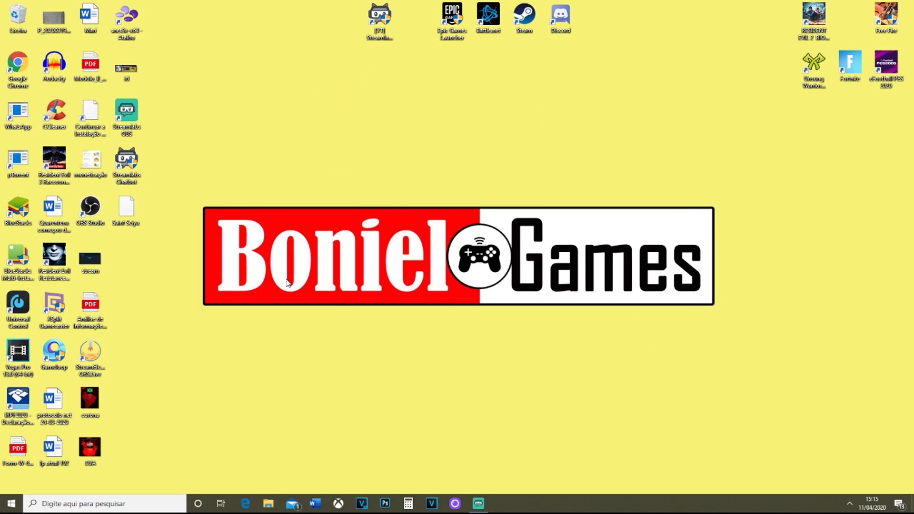
left_click(364, 115)
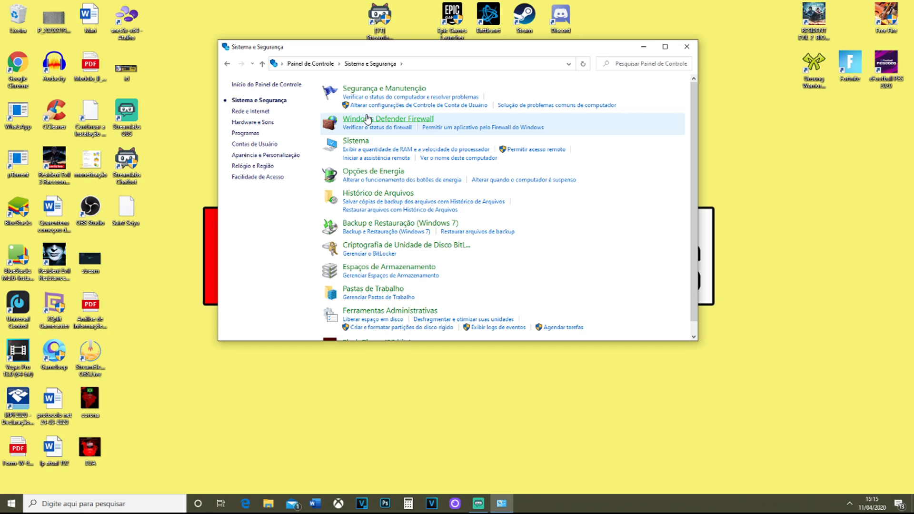
left_click(369, 89)
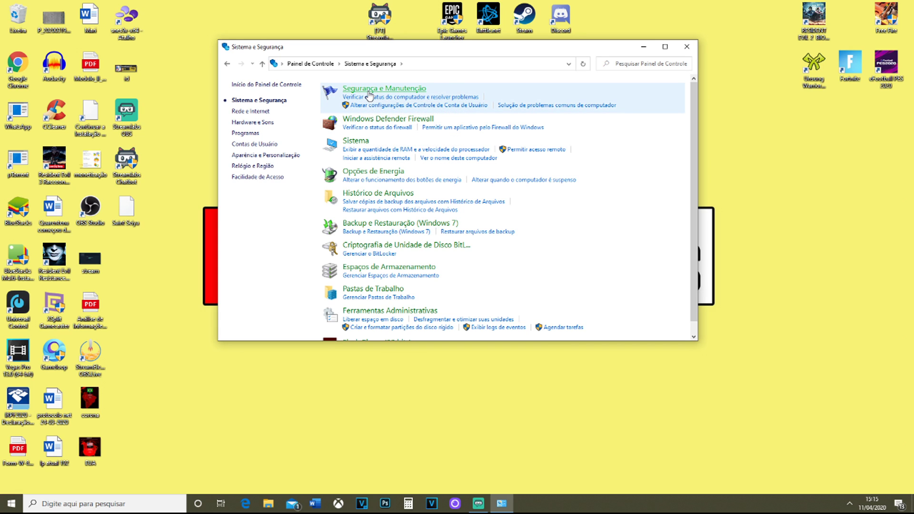
left_click(380, 182)
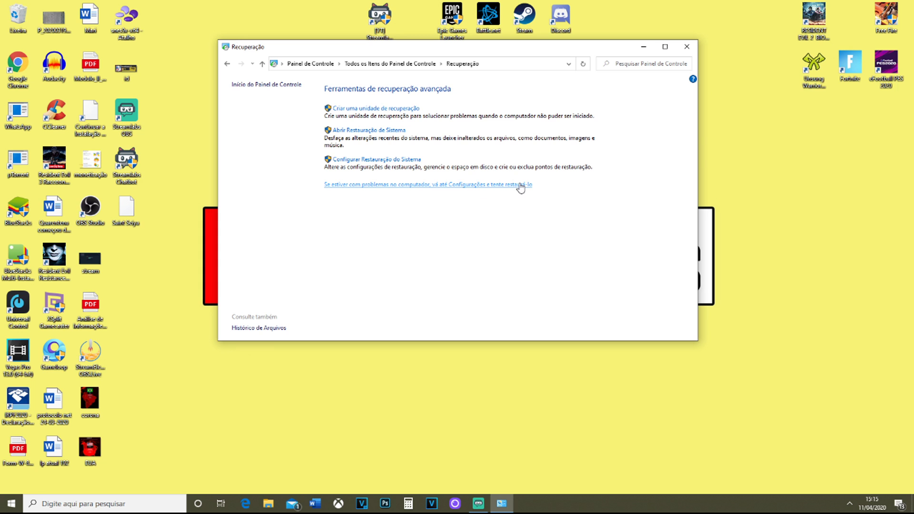
left_click(472, 185)
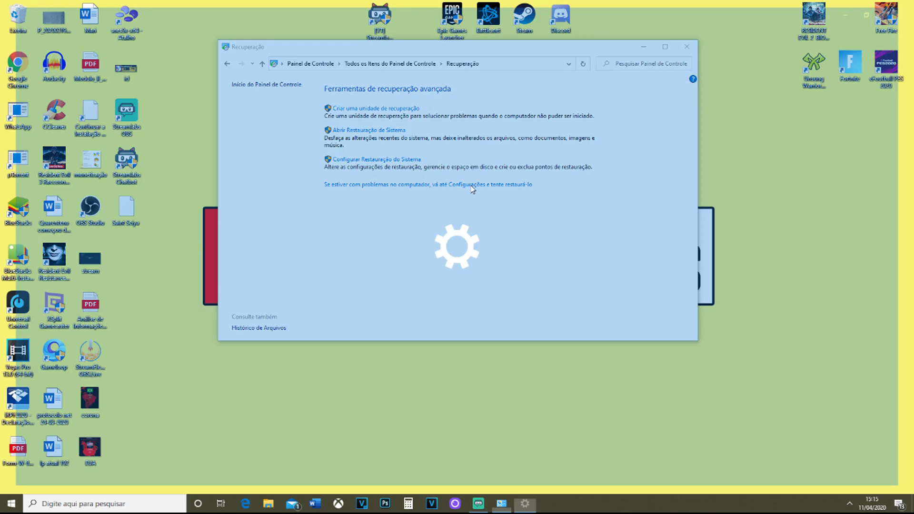
left_click(210, 114)
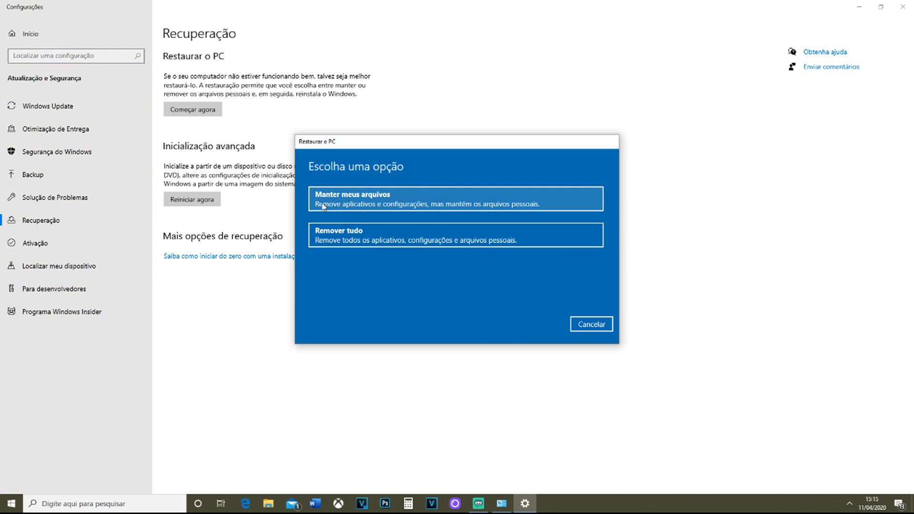